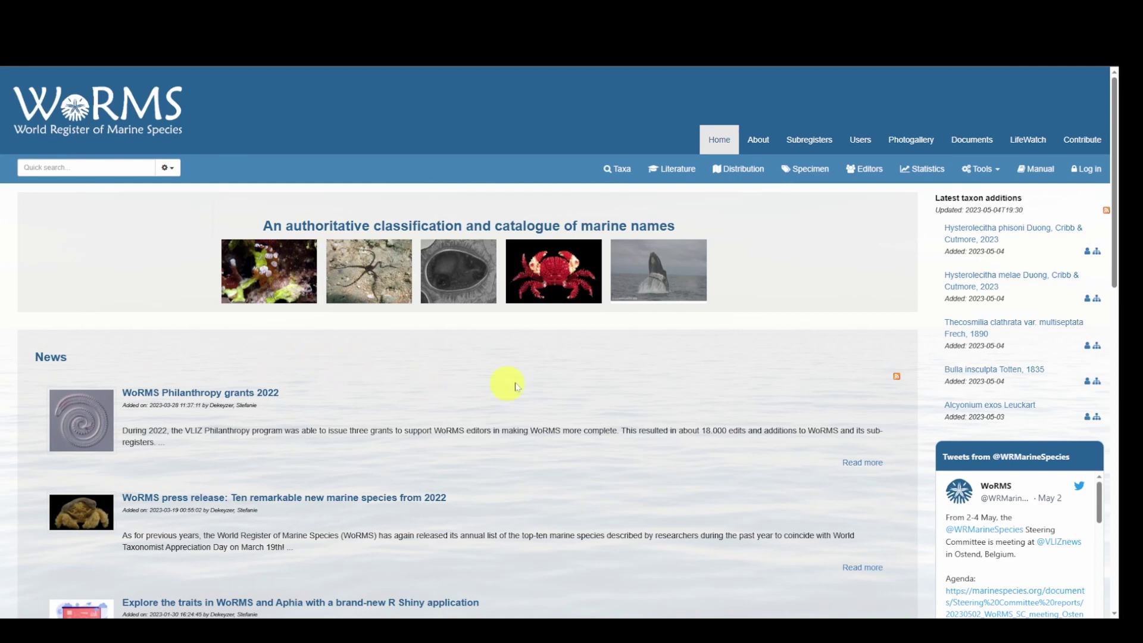
Open the WoRMS Match taxa tool and load Example_occurr.csv as the input file
left_click(976, 170)
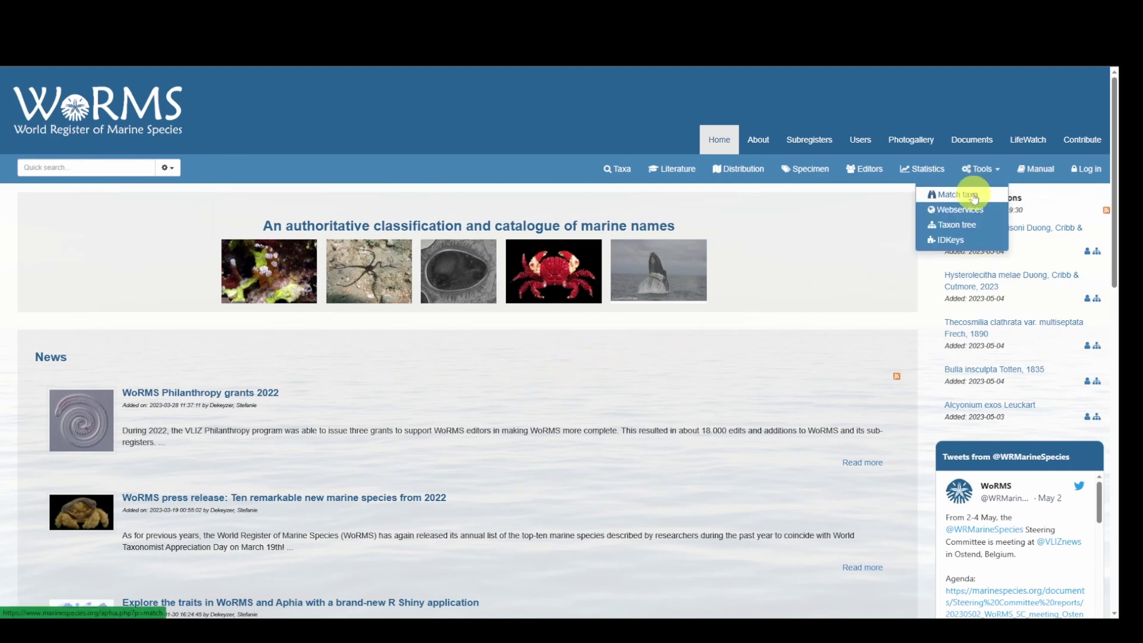
left_click(974, 196)
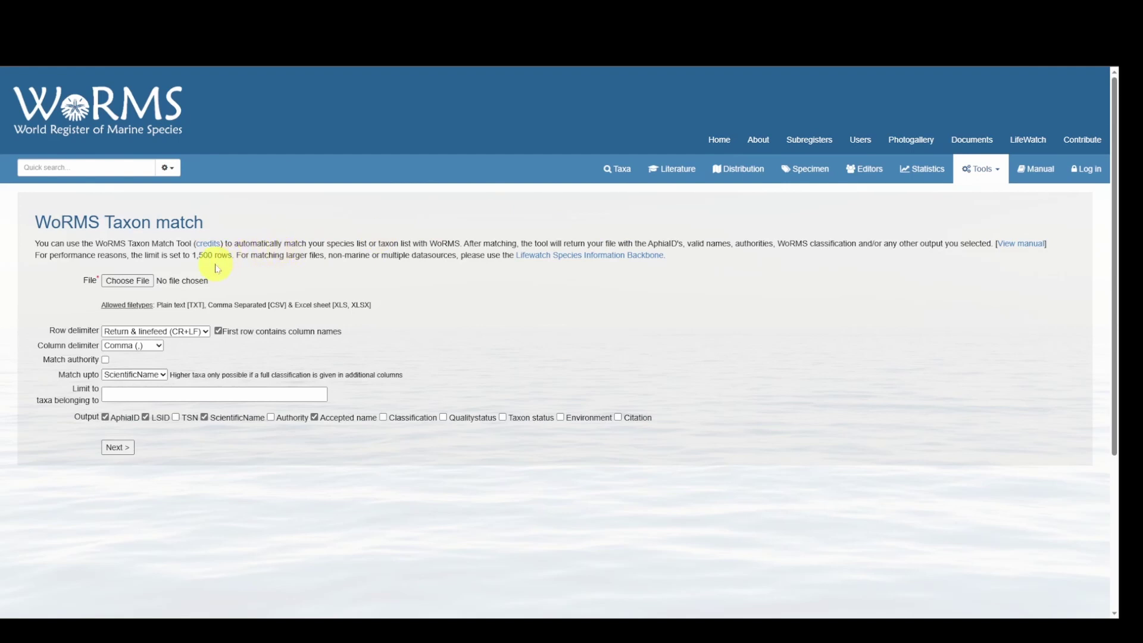
left_click(127, 280)
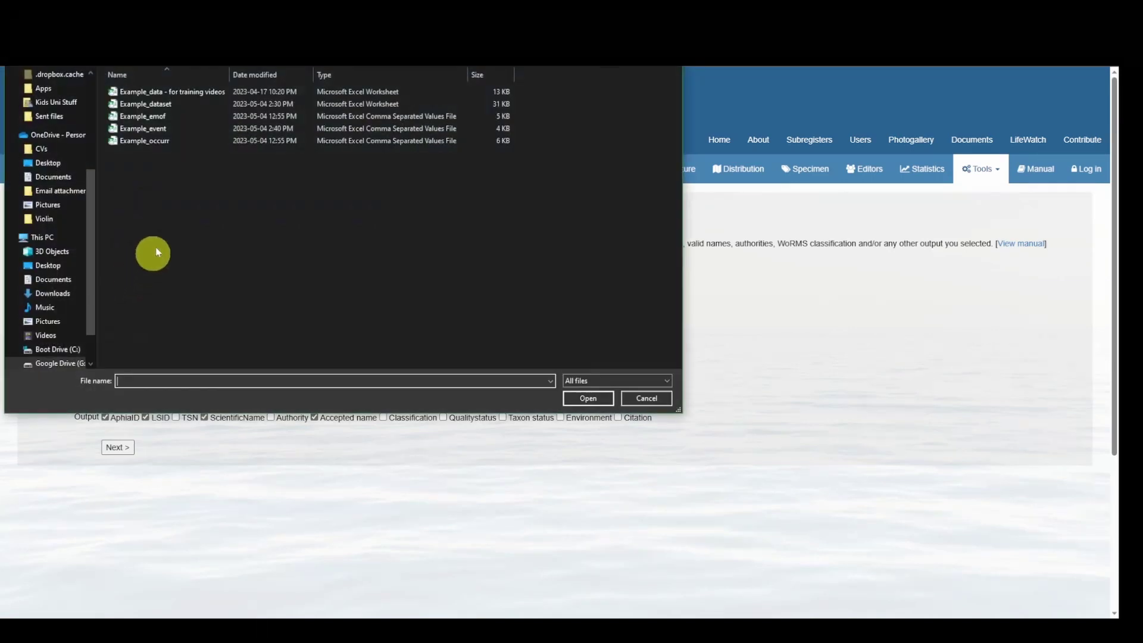
left_click(167, 141)
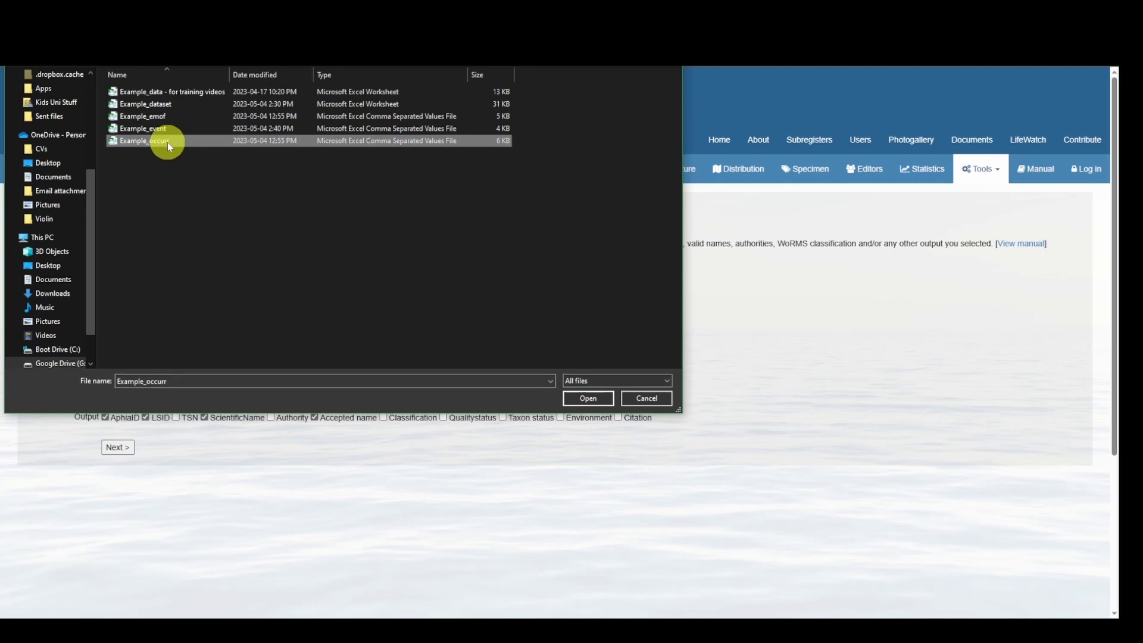
left_click(585, 399)
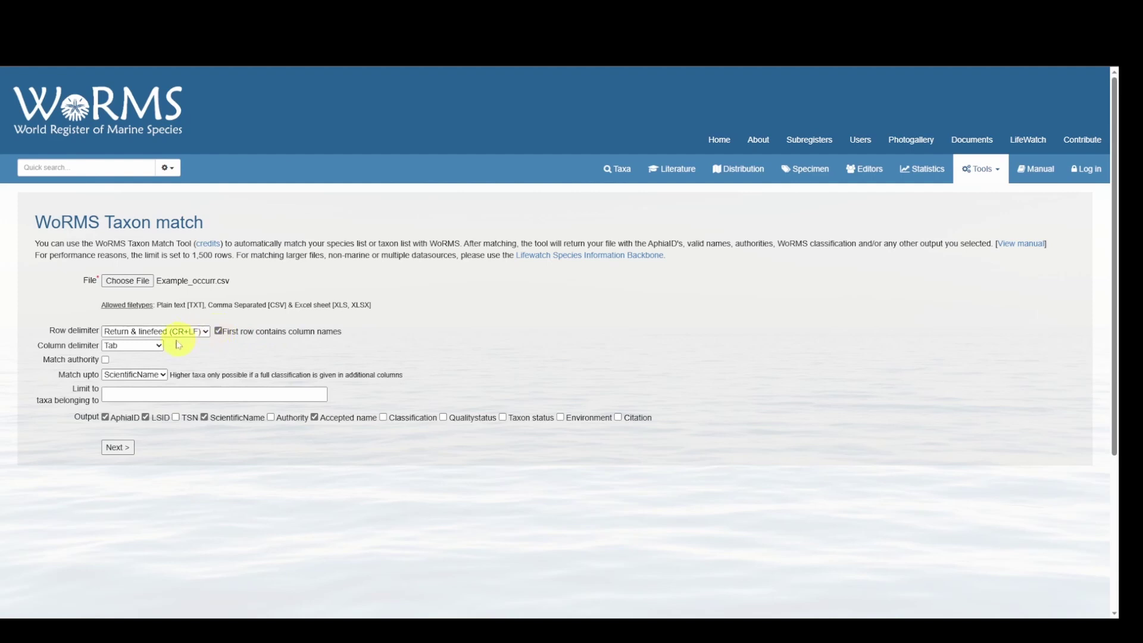
Set the column delimiter to Comma (,) and keep Match upto on ScientificName
left_click(122, 351)
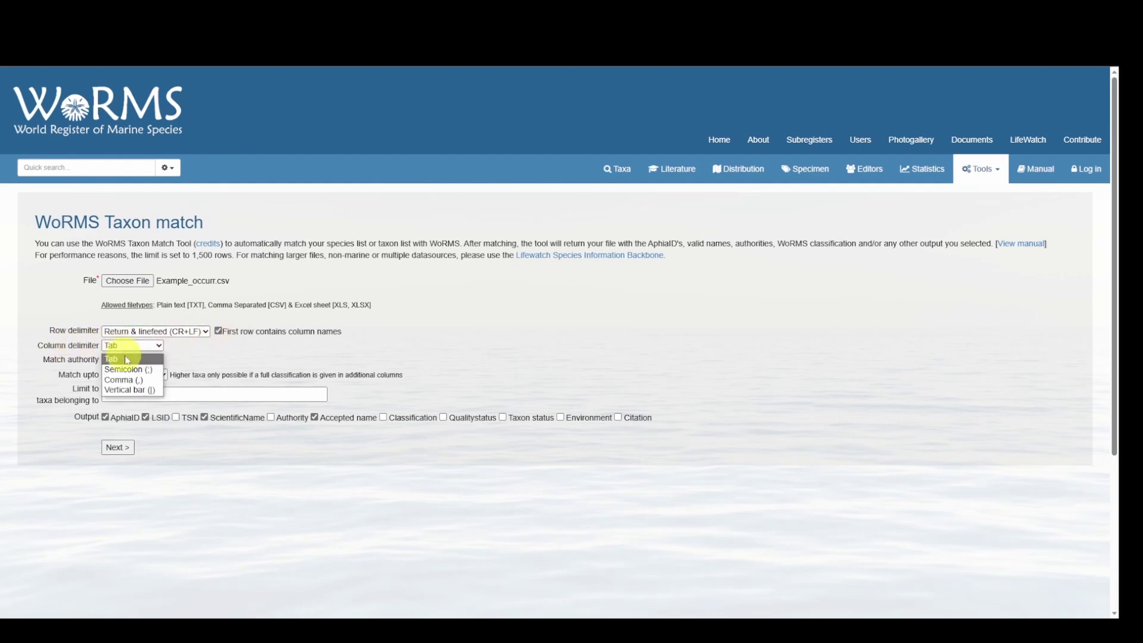
left_click(138, 381)
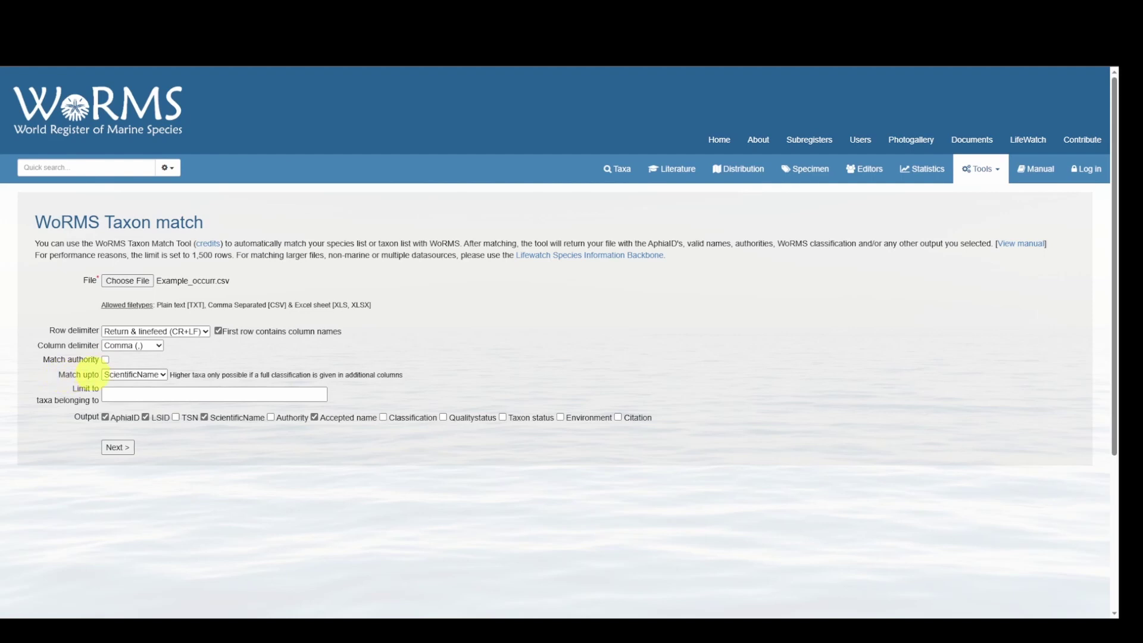
left_click(151, 374)
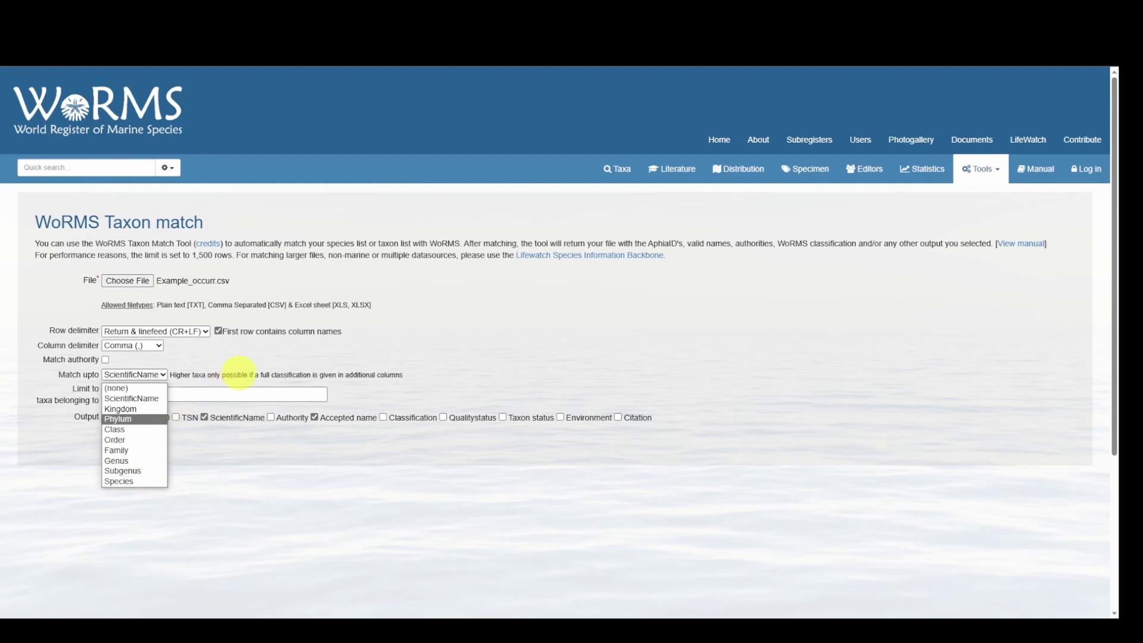
left_click(238, 373)
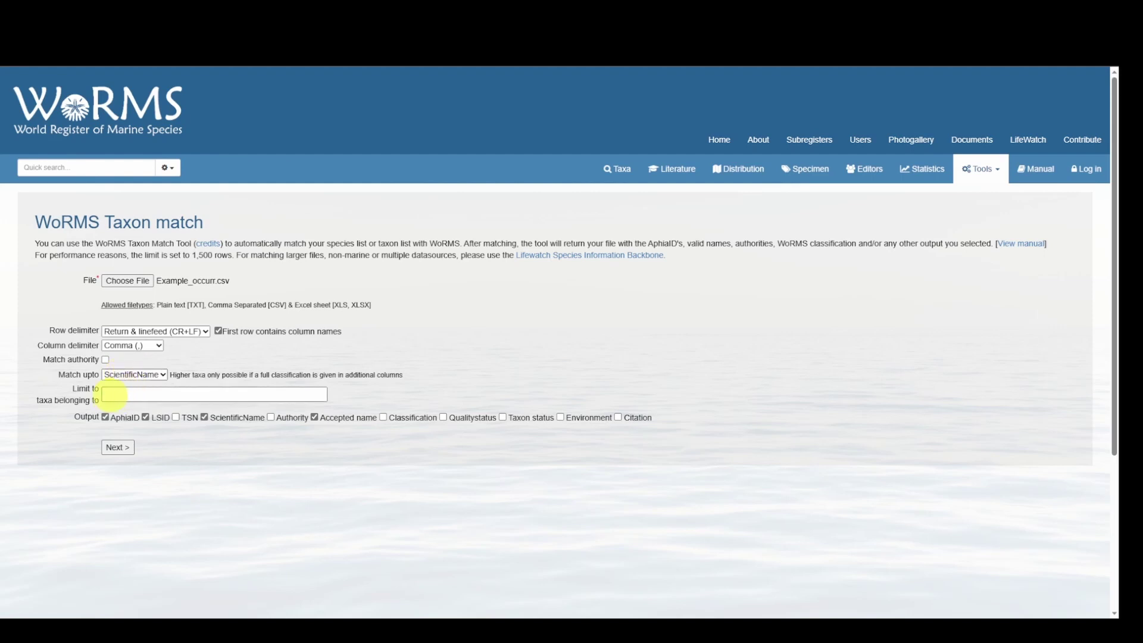
Clear the Animalia taxon limit, keep AphiaID, LSID, ScientificName and Accepted name outputs, and continue
left_click(114, 394)
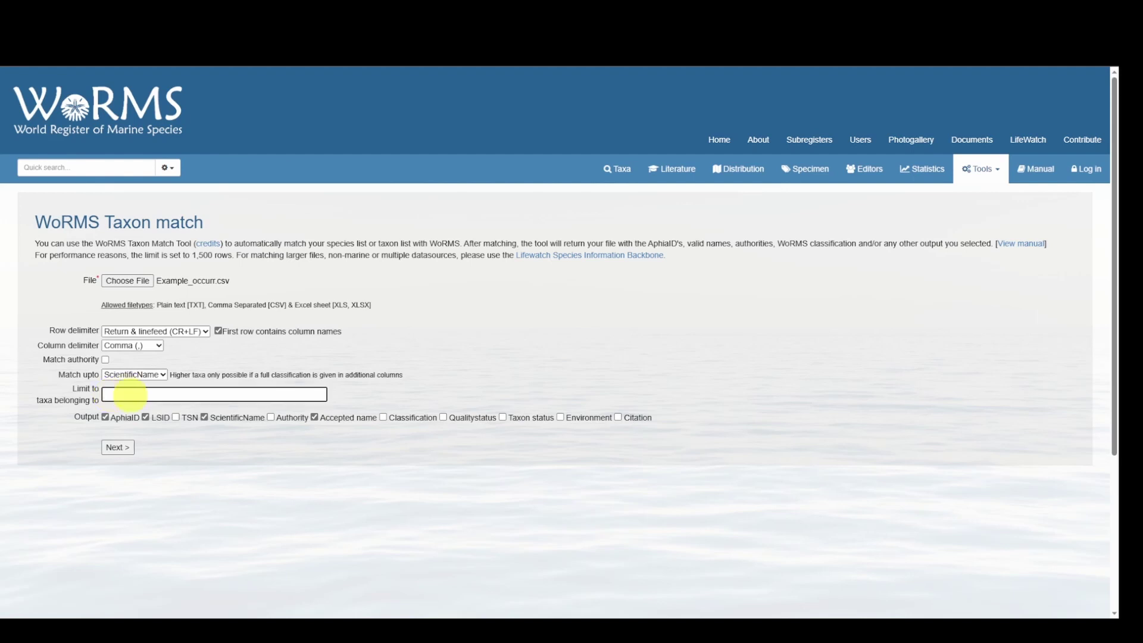
type("Animalia")
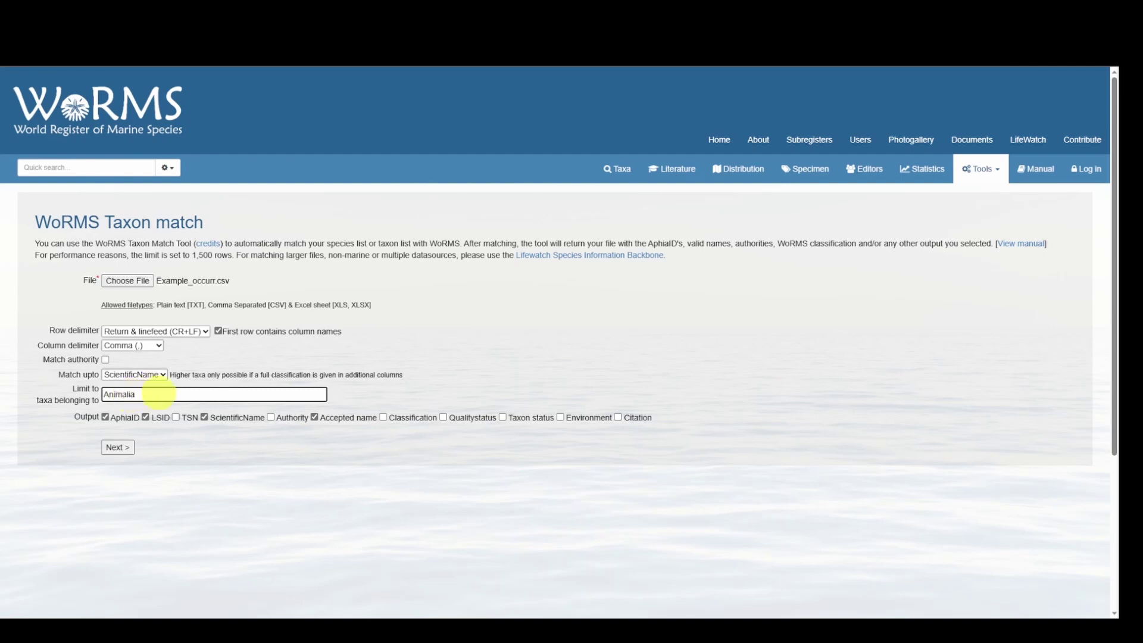
left_click(178, 408)
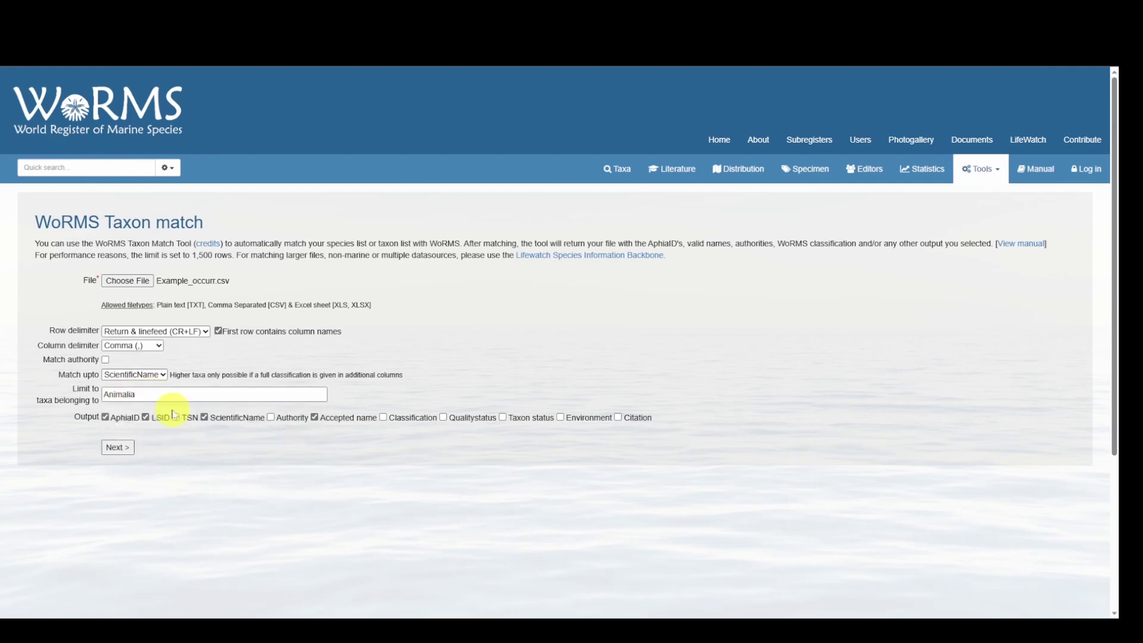
left_click(169, 394)
key("ctrl+a")
key("BackSpace")
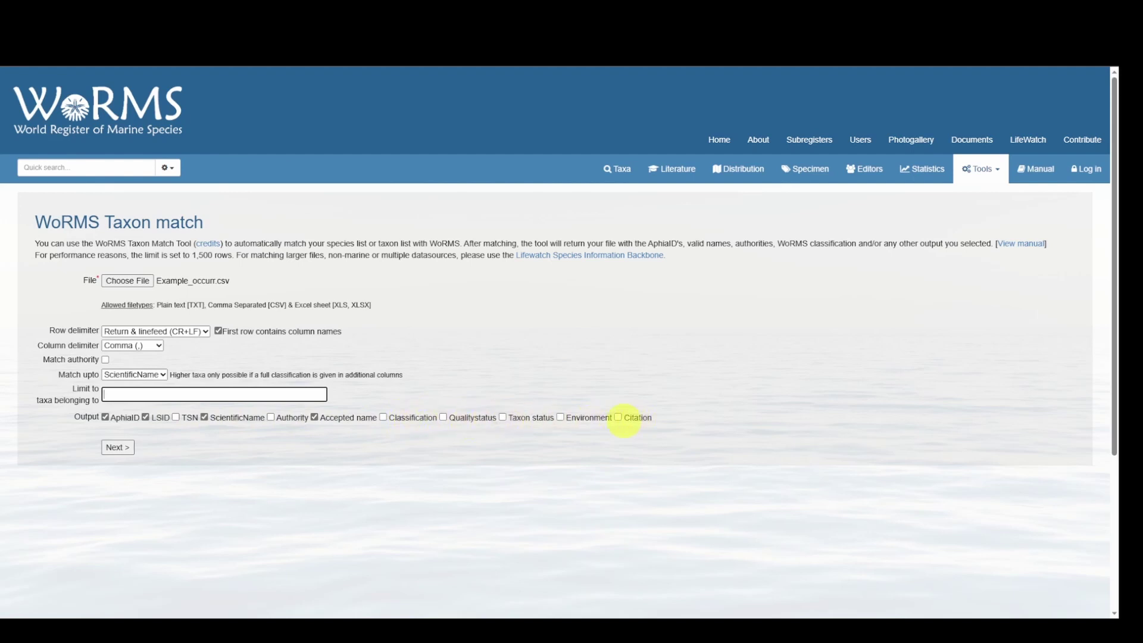
left_click(118, 452)
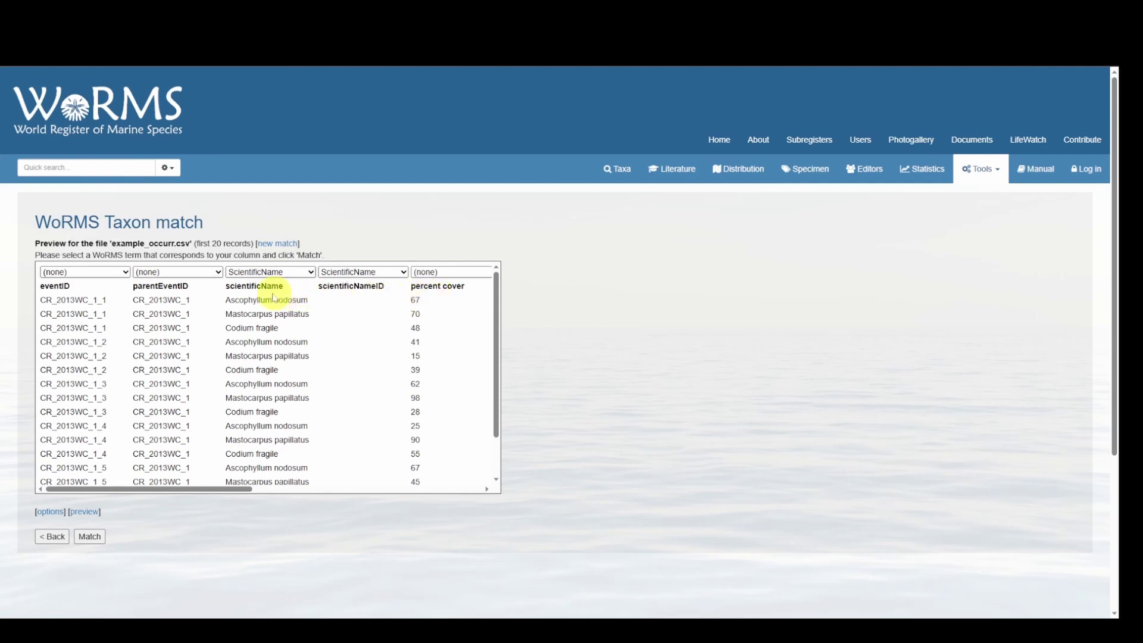
Keep scientificName→ScientificName and specificEpithet→Species, set scientificNameID to (none), then run Match
left_click(300, 271)
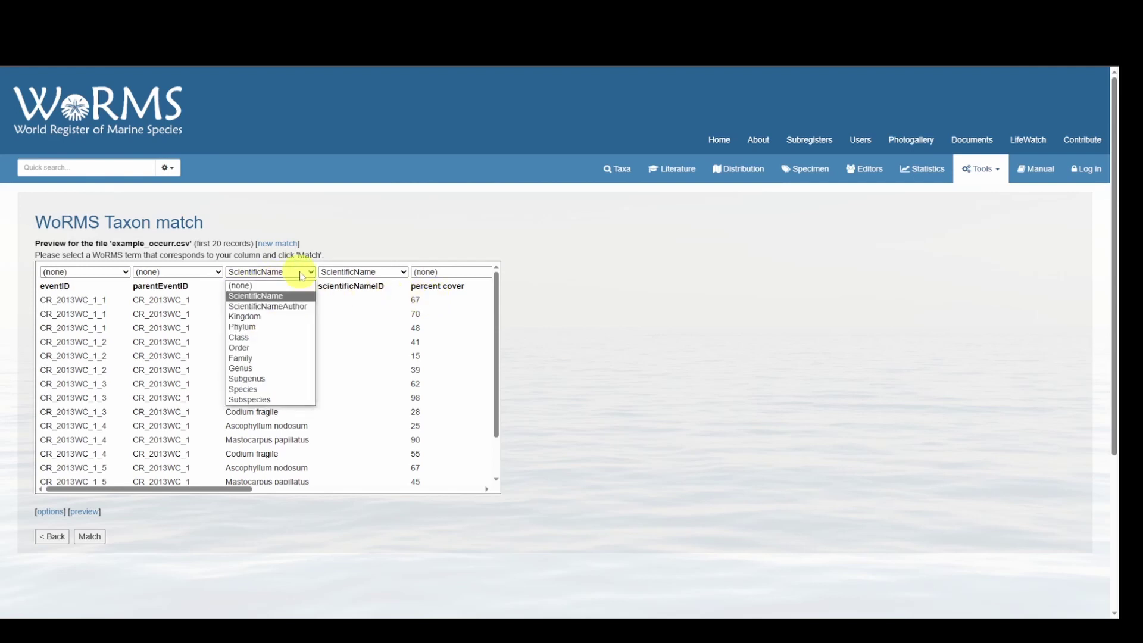
left_click(299, 297)
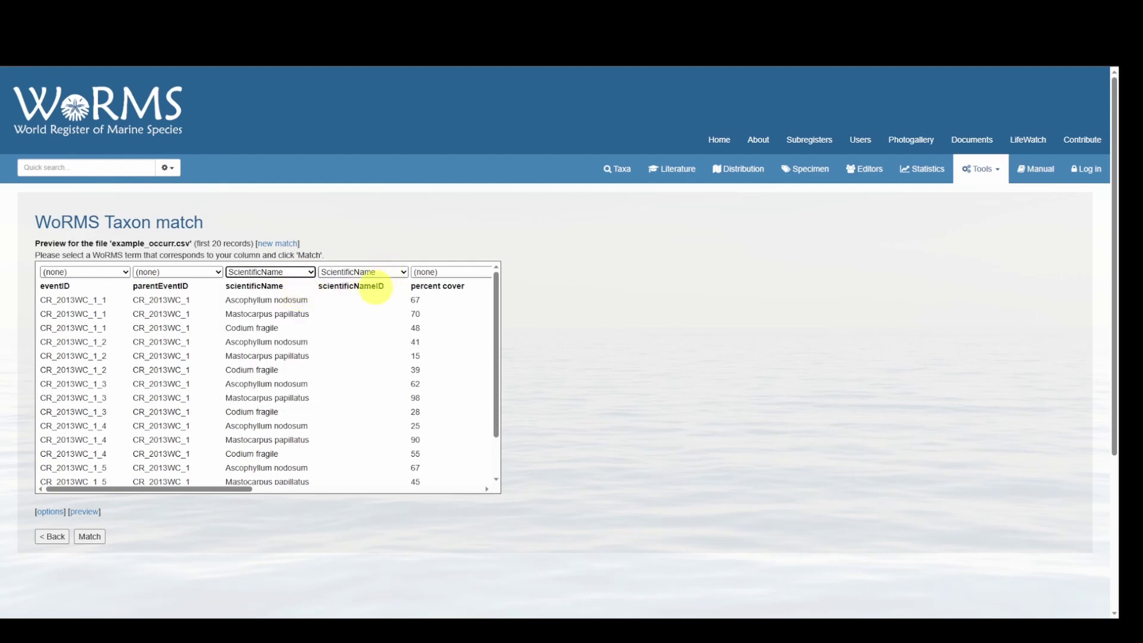
left_click(370, 272)
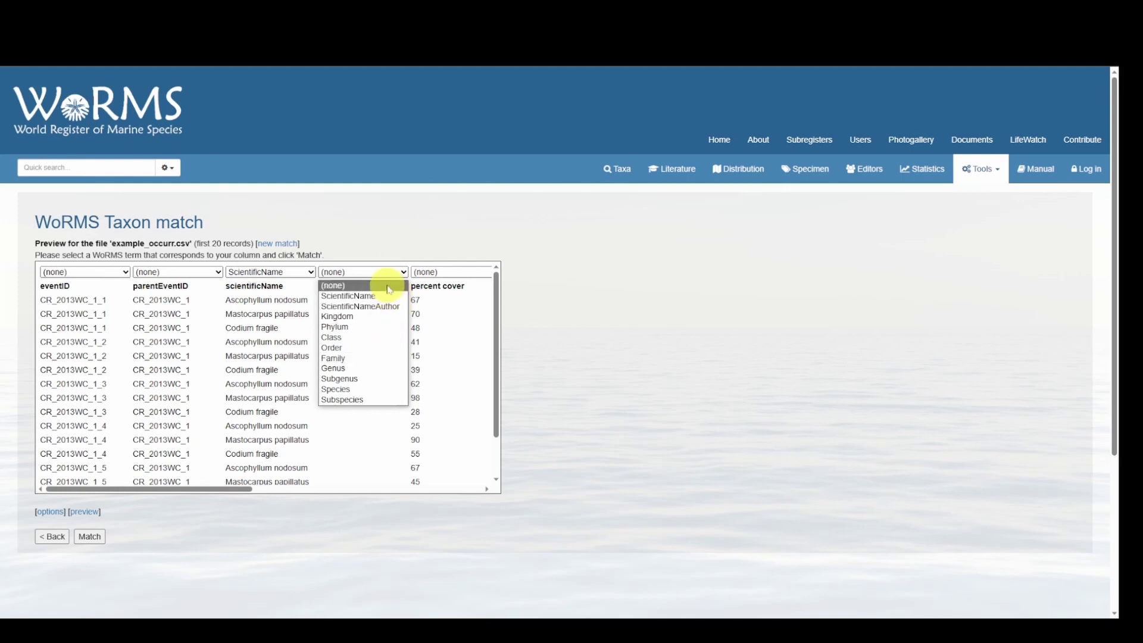
left_click(336, 286)
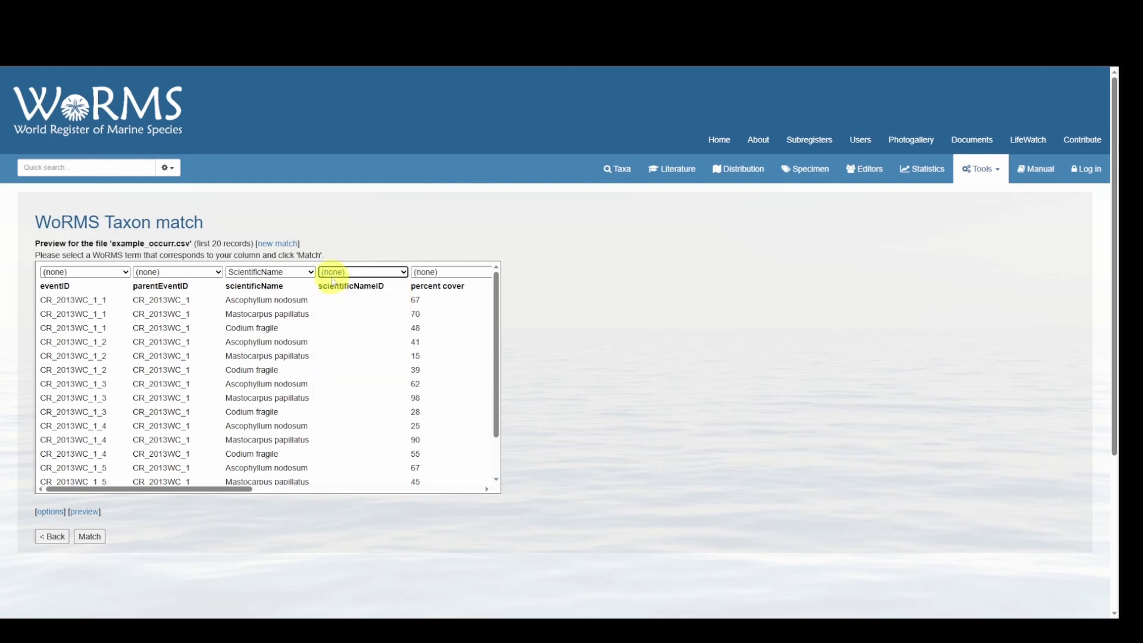
left_click_drag(236, 488, 460, 489)
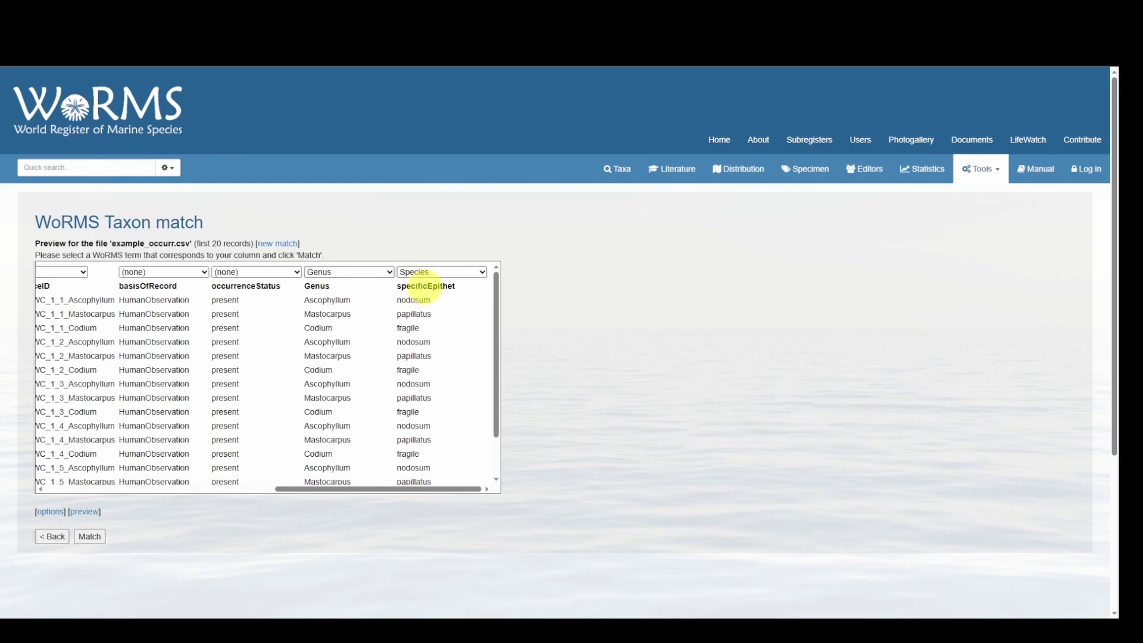
left_click(459, 272)
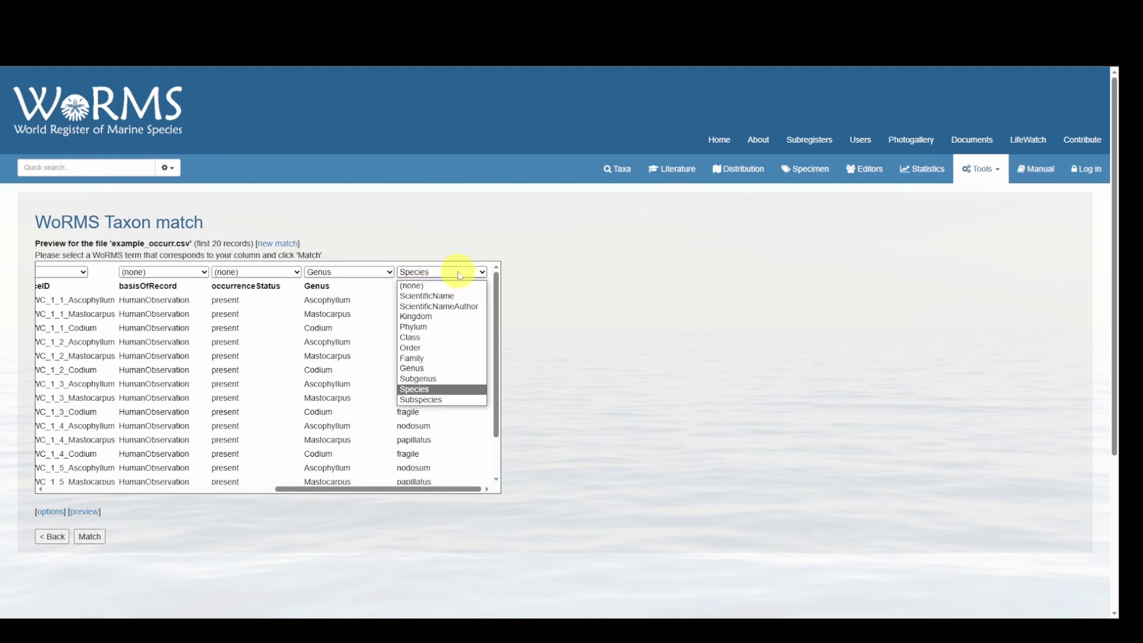
left_click(435, 390)
left_click_drag(413, 490, 166, 487)
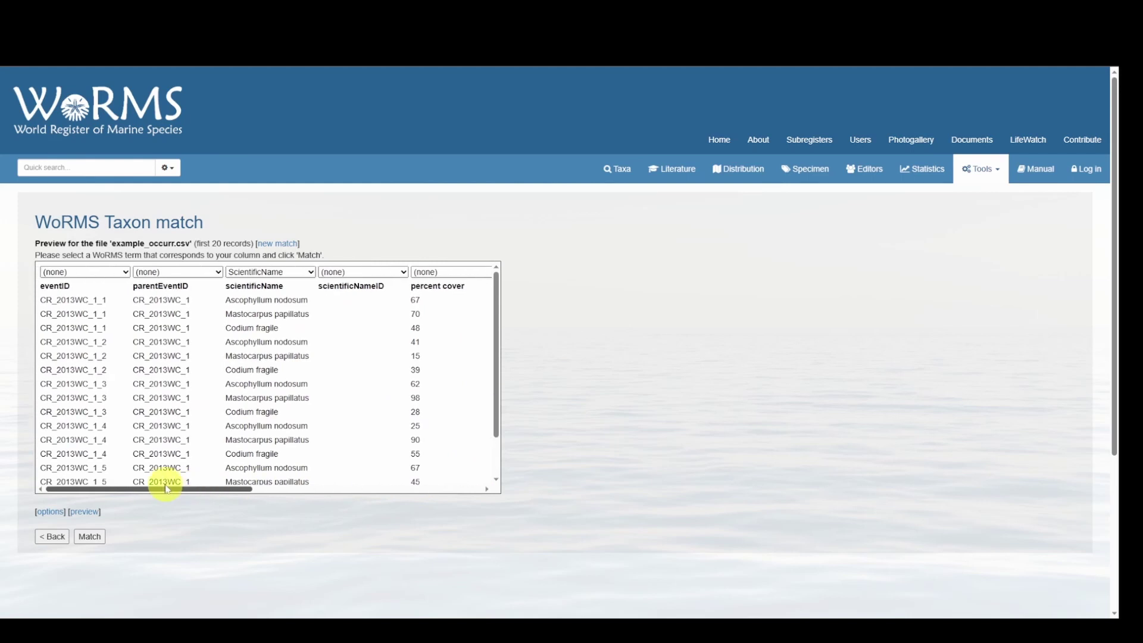
left_click(94, 542)
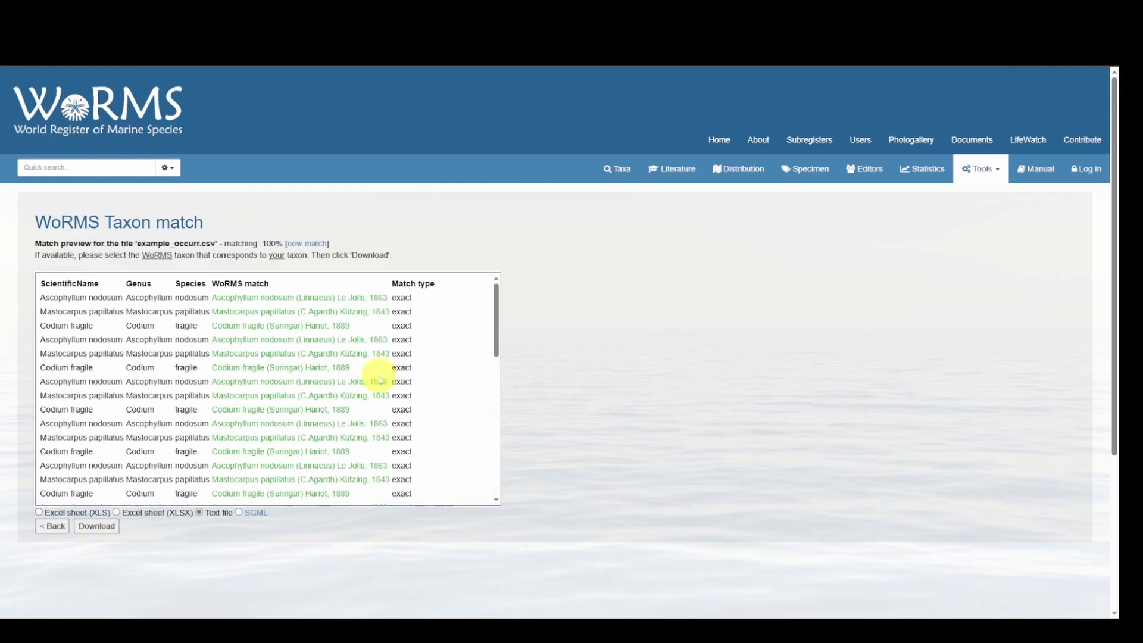
Download the match results as an Excel sheet (XLSX) file
scroll(315, 324, "down", 8)
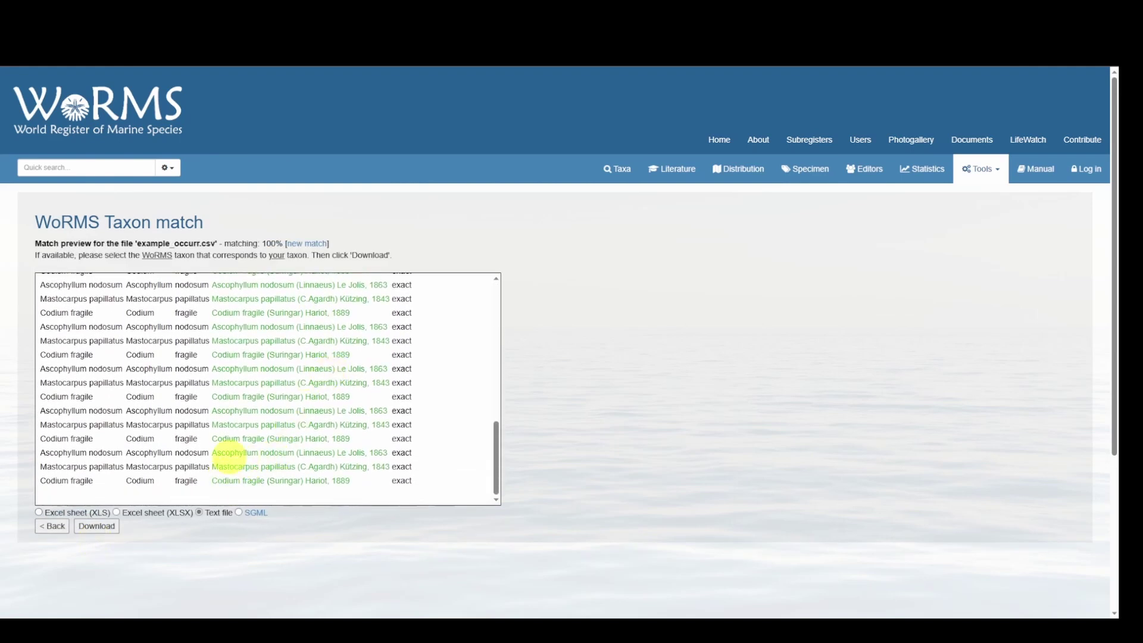
scroll(244, 452, "up", 8)
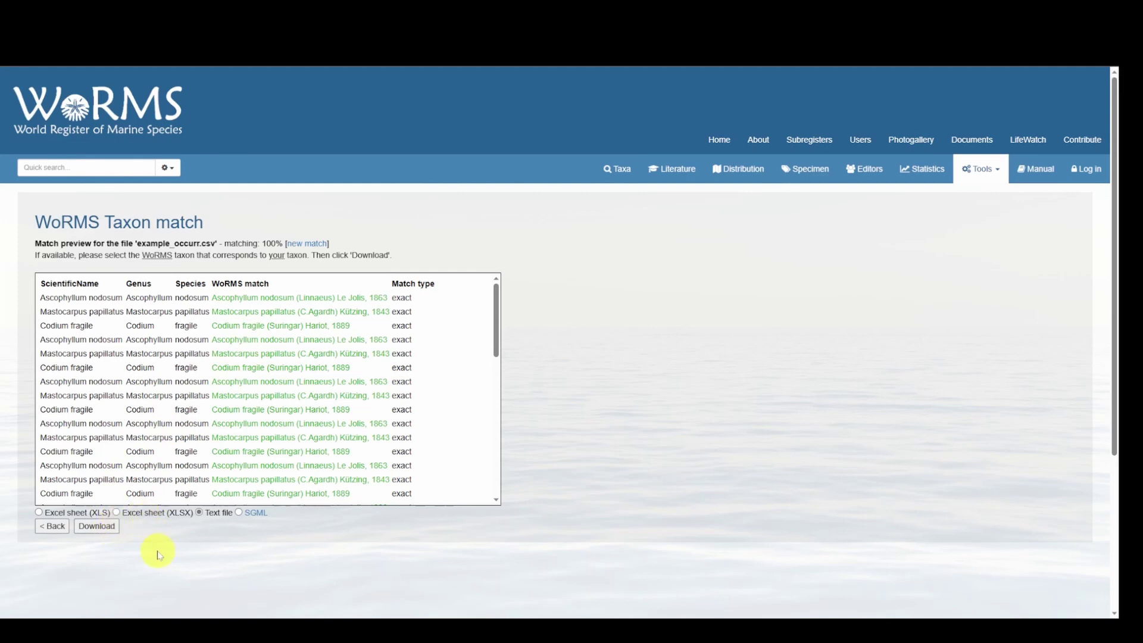
left_click(116, 512)
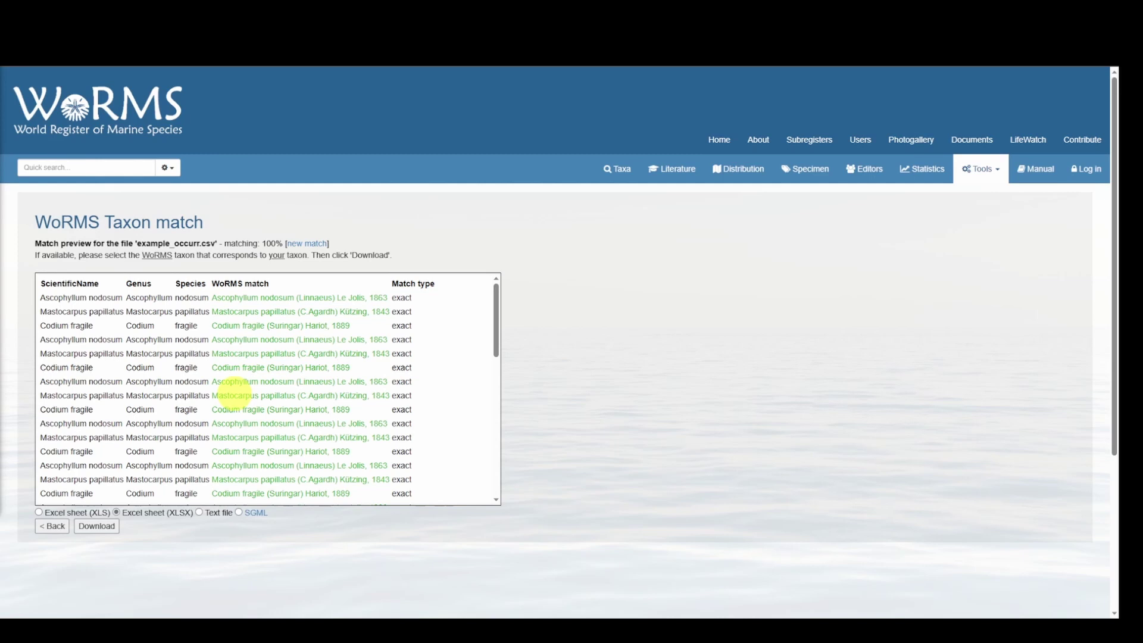
left_click(109, 532)
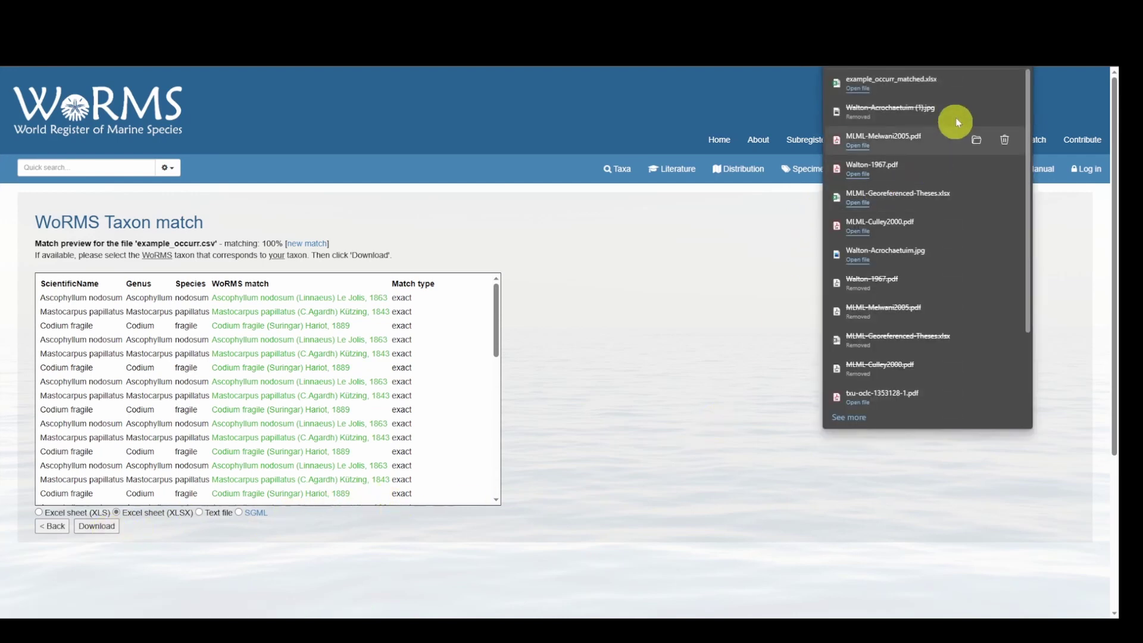
Open example_occurr_matched.xlsx and autofit column N to show the full LSIDs
left_click(977, 87)
double_click(441, 240)
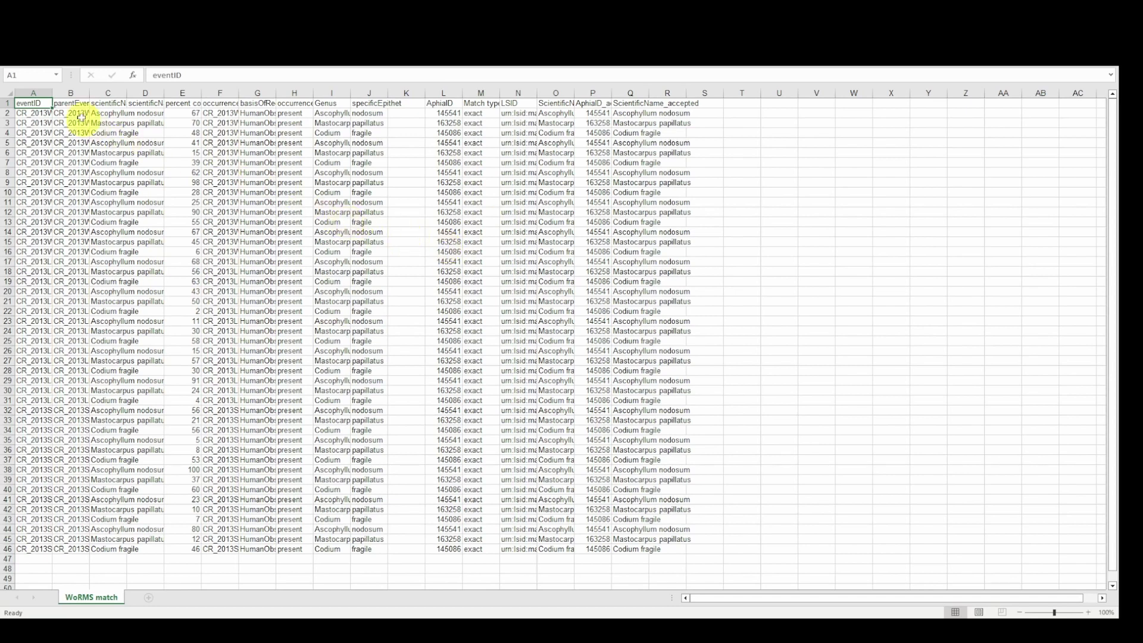
left_click_drag(33, 90, 357, 91)
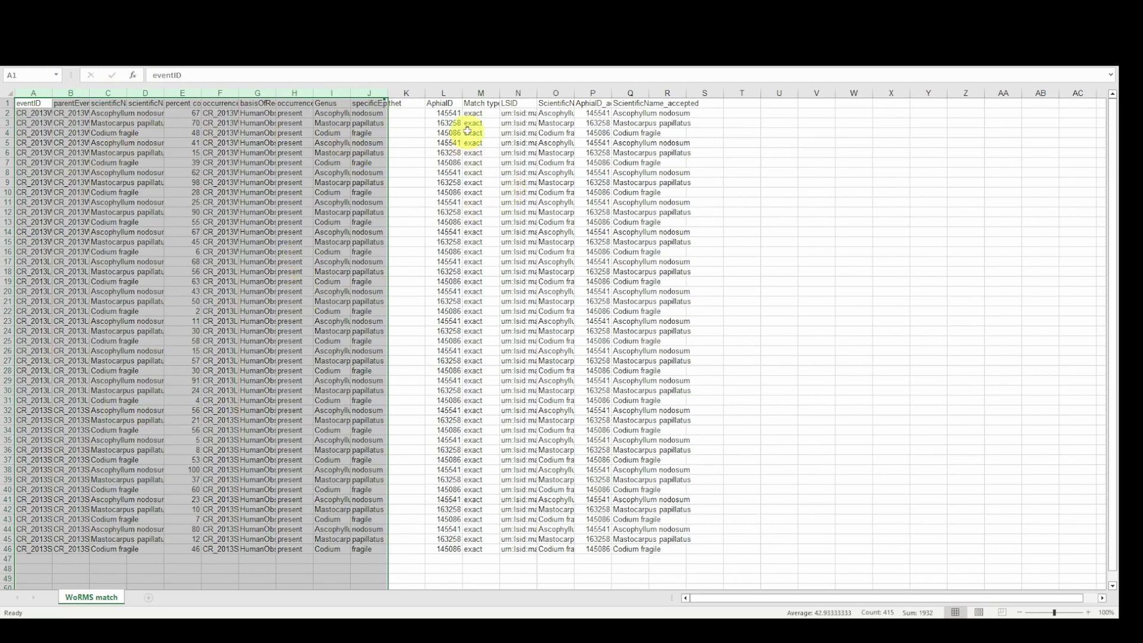
left_click_drag(446, 92, 671, 93)
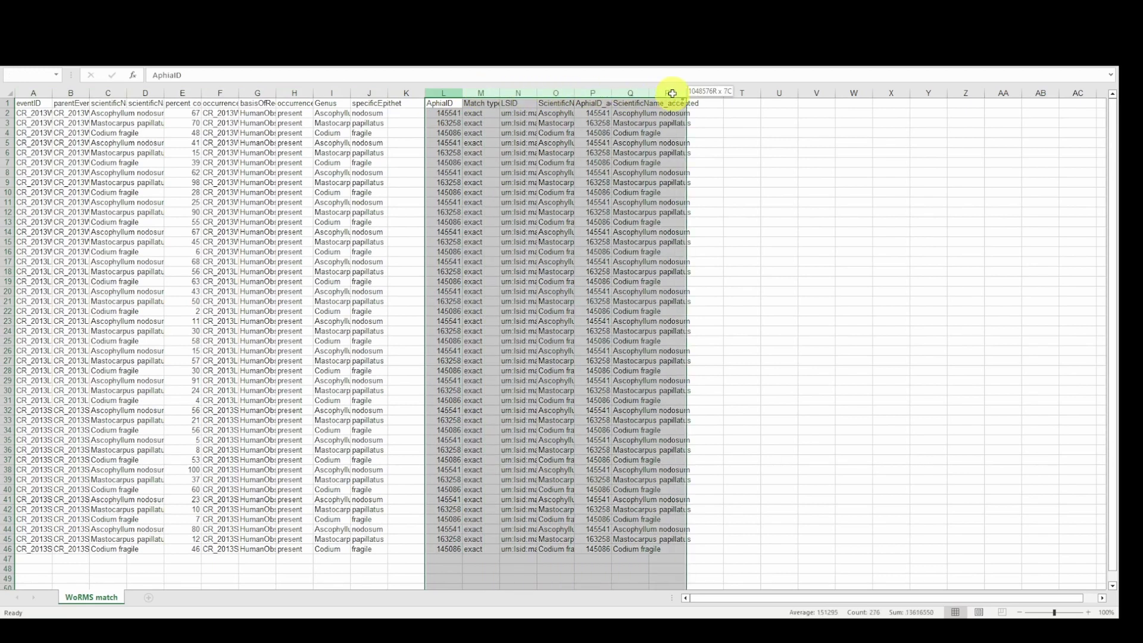
left_click_drag(577, 184, 544, 202)
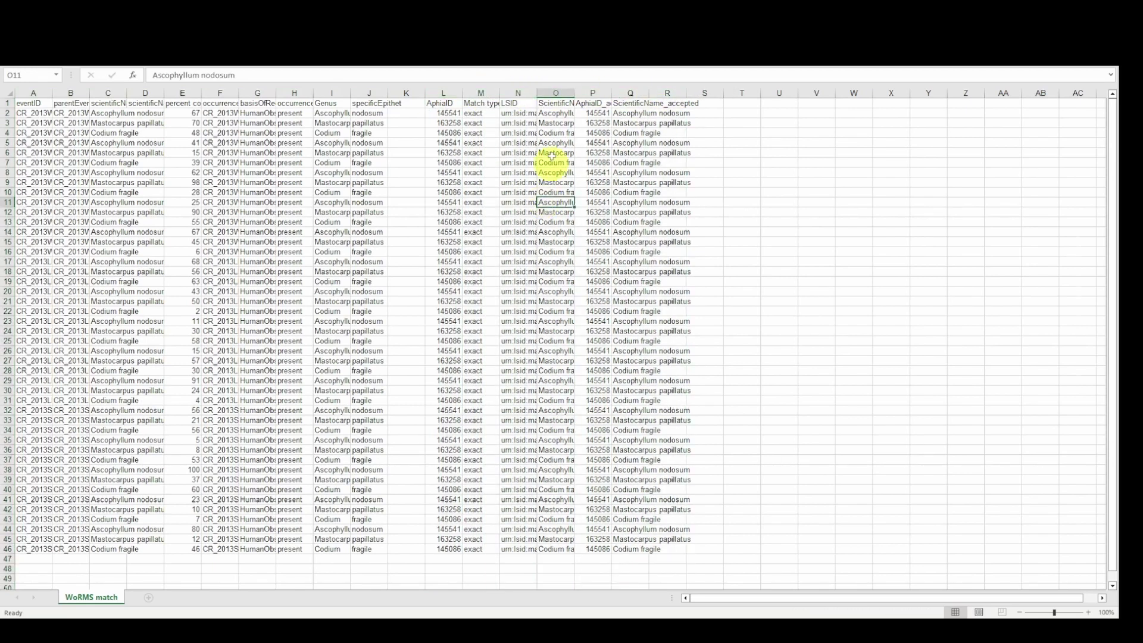
double_click(536, 94)
Copy the LSIDs in N2:N46 and bring up the Example_event dataset workbook
left_click_drag(531, 112, 536, 539)
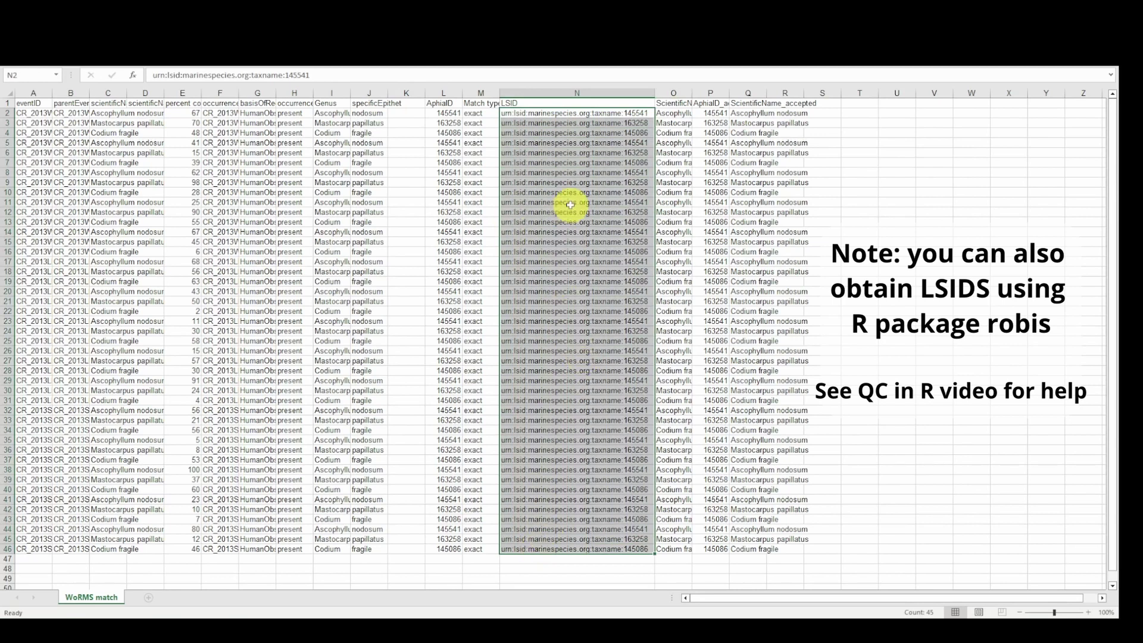
key("ctrl+c")
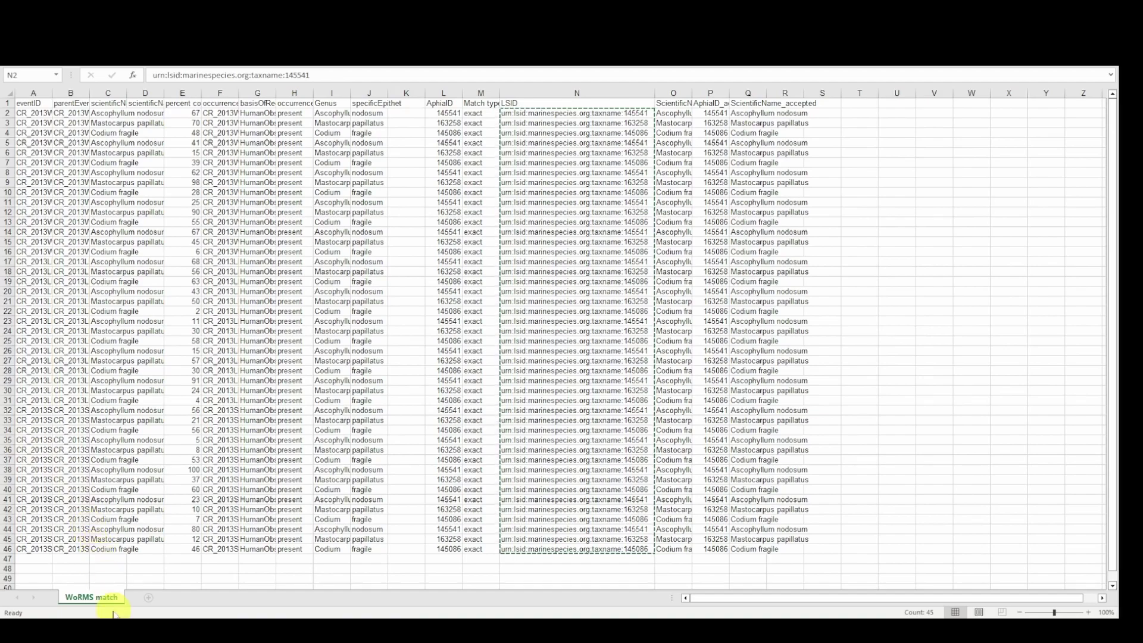
mouse_move(122, 628)
left_click(62, 581)
left_click(262, 507)
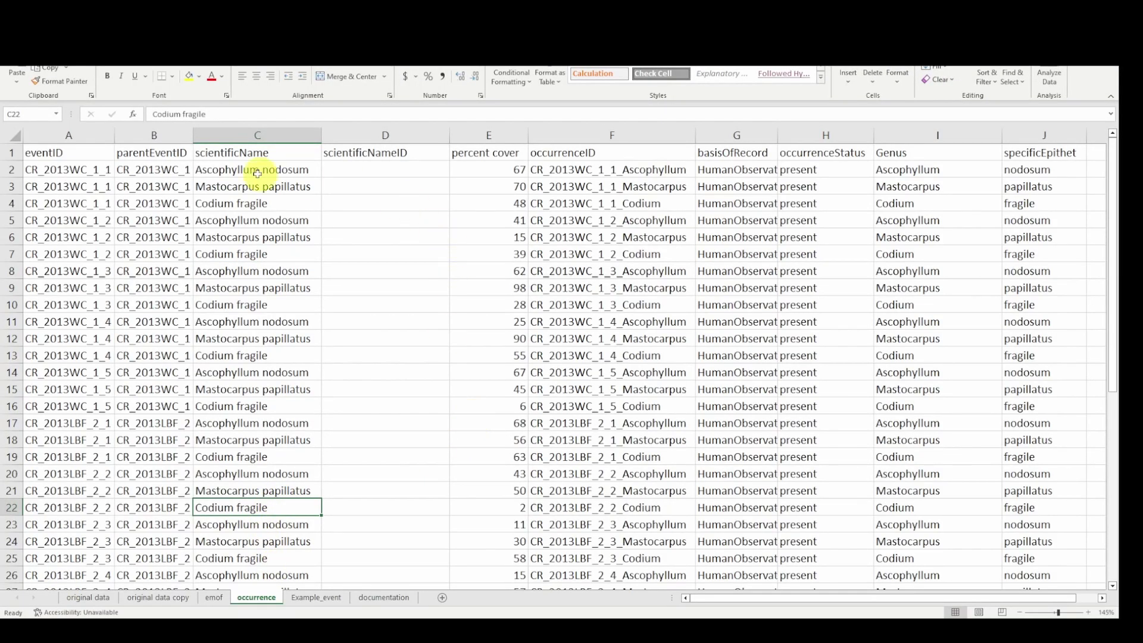
Paste the LSIDs into scientificNameID from D2 using Match Destination Formatting
left_click(386, 167)
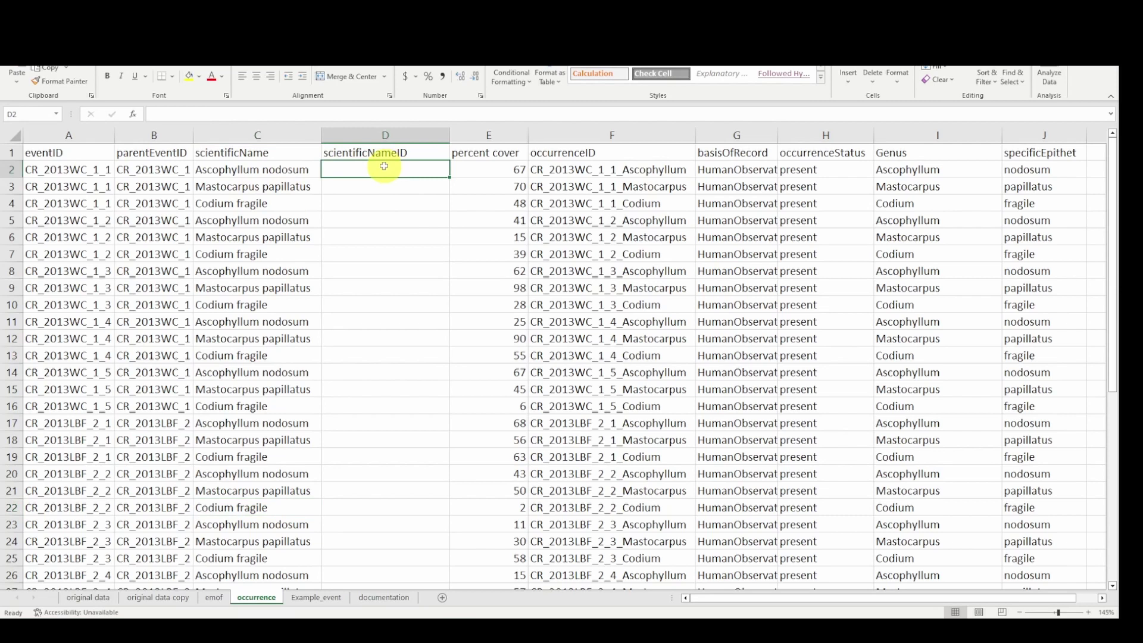
right_click(384, 166)
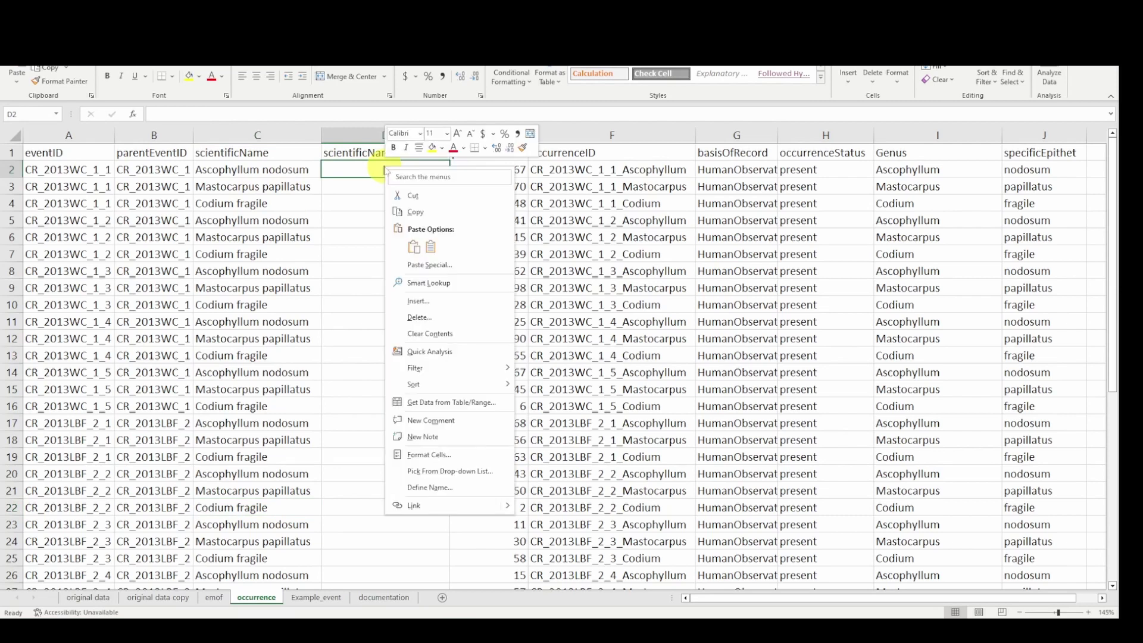
left_click(414, 246)
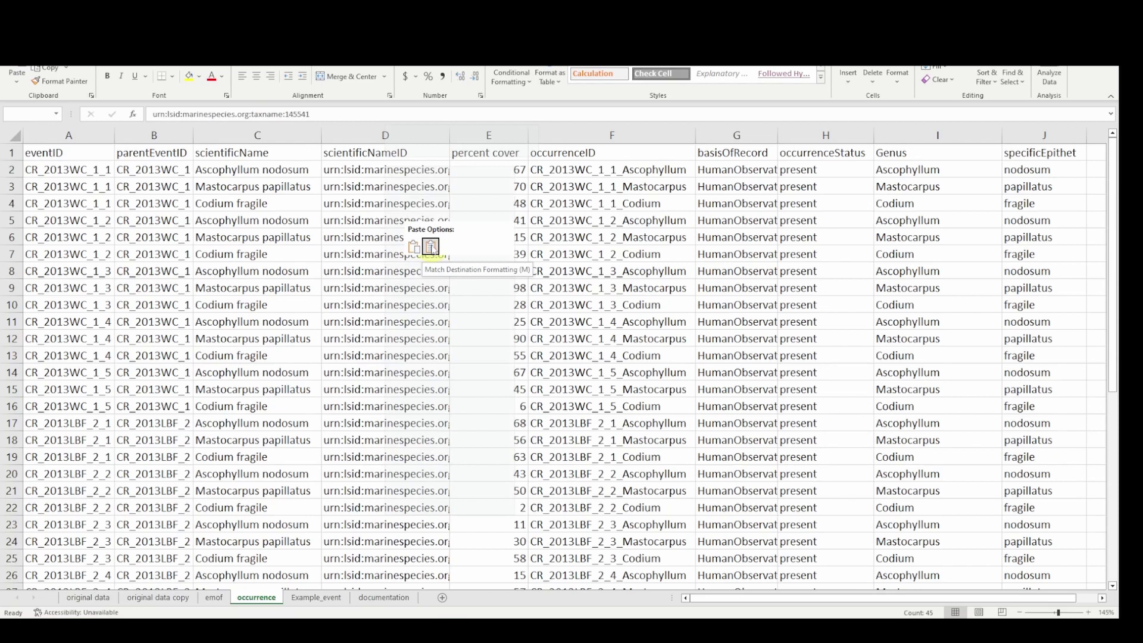
left_click(430, 245)
Verify the pasted LSIDs in D5, D3 and D11, then go to the documentation sheet
left_click(404, 221)
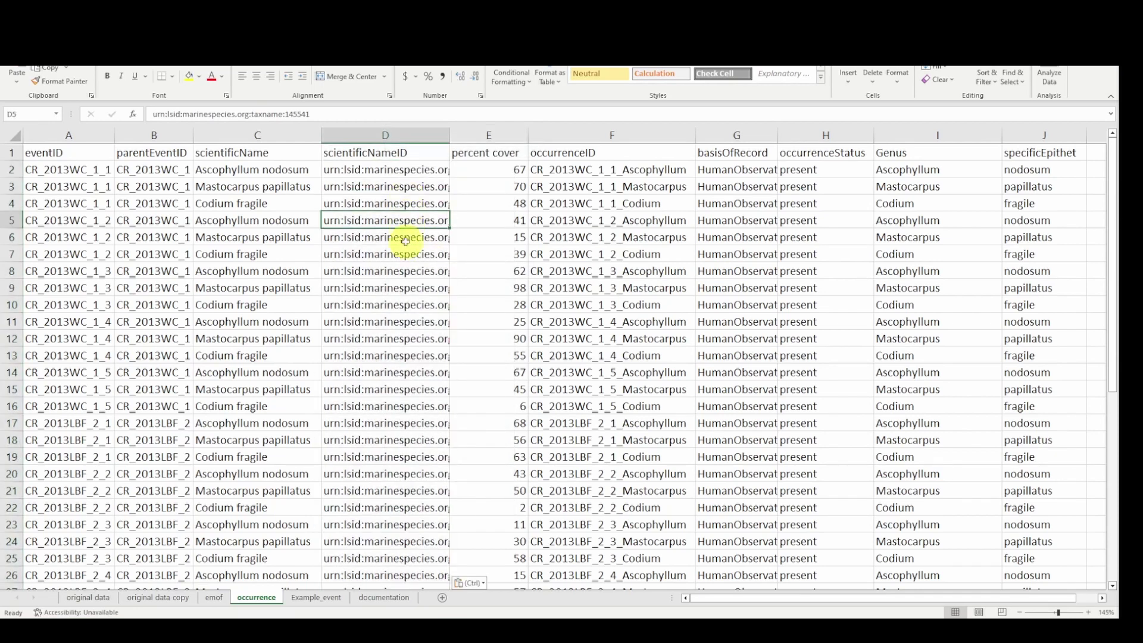
scroll(405, 330, "down", 7)
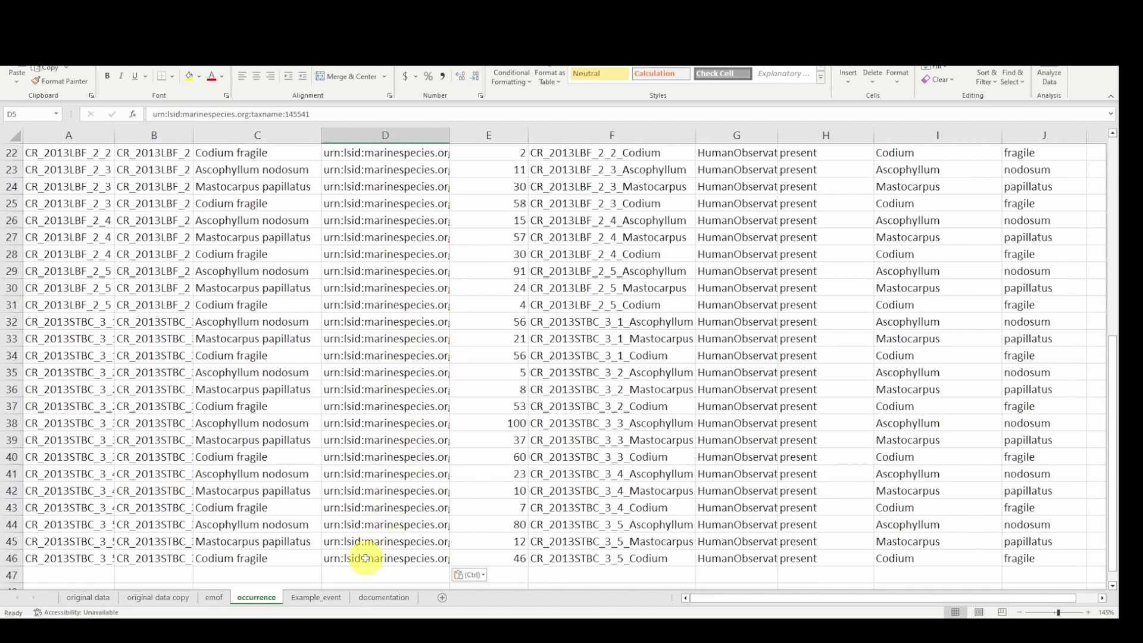
left_click_drag(357, 558, 357, 321)
scroll(357, 264, "up", 7)
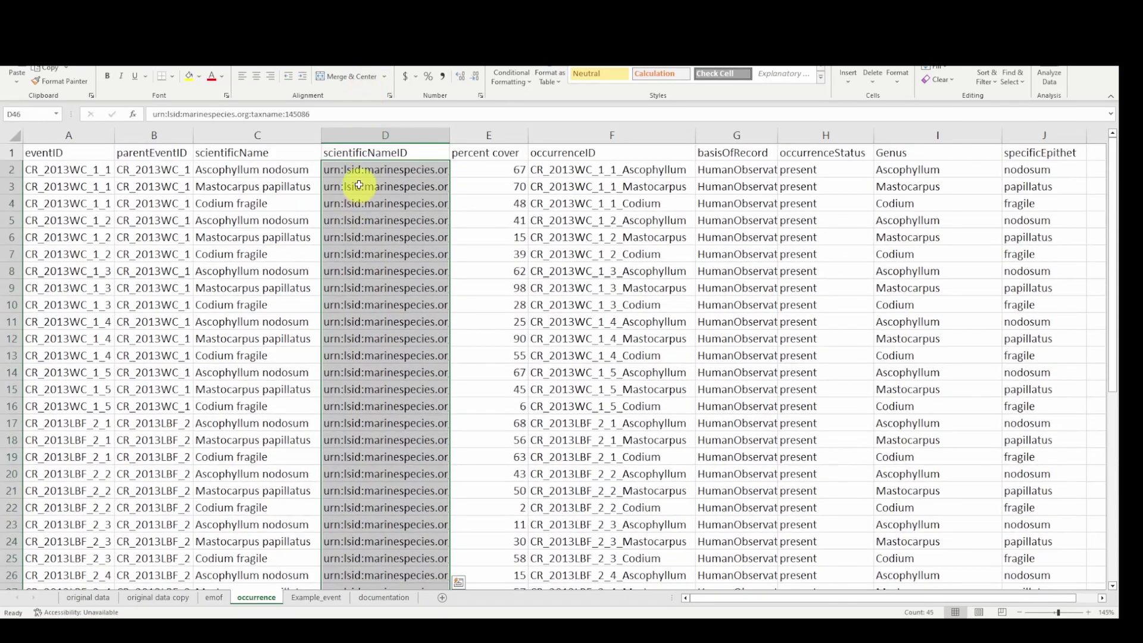
left_click(359, 186)
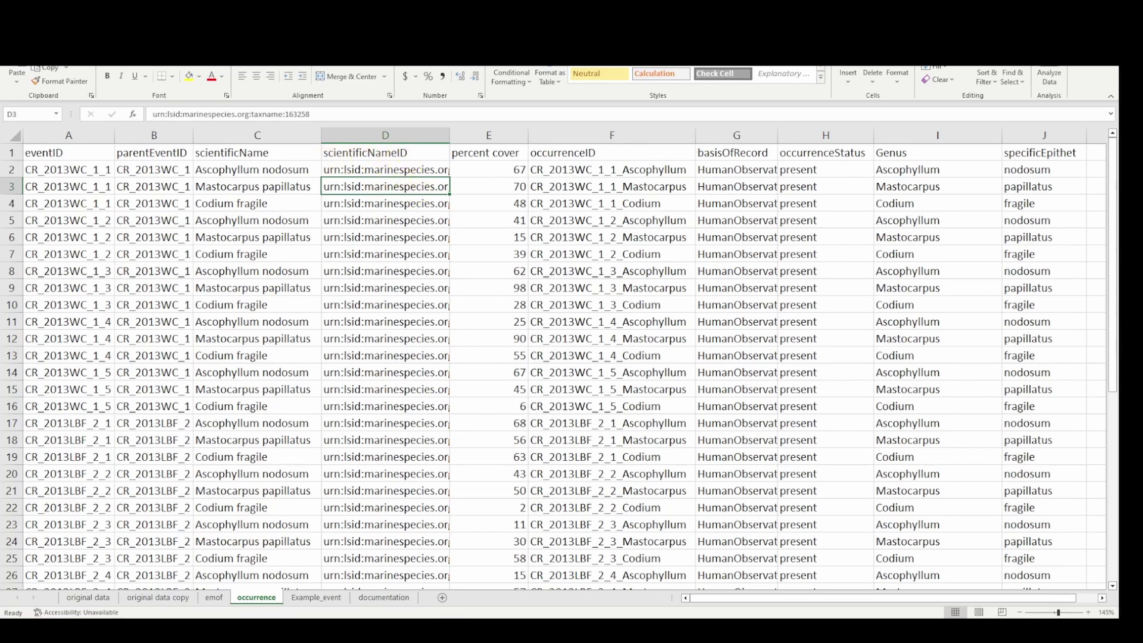
left_click(413, 324)
left_click(386, 597)
key("Left")
key("Left")
Enter scientificNameID in documentation cell B8 and start the note 'new column' in C8
type("scientific")
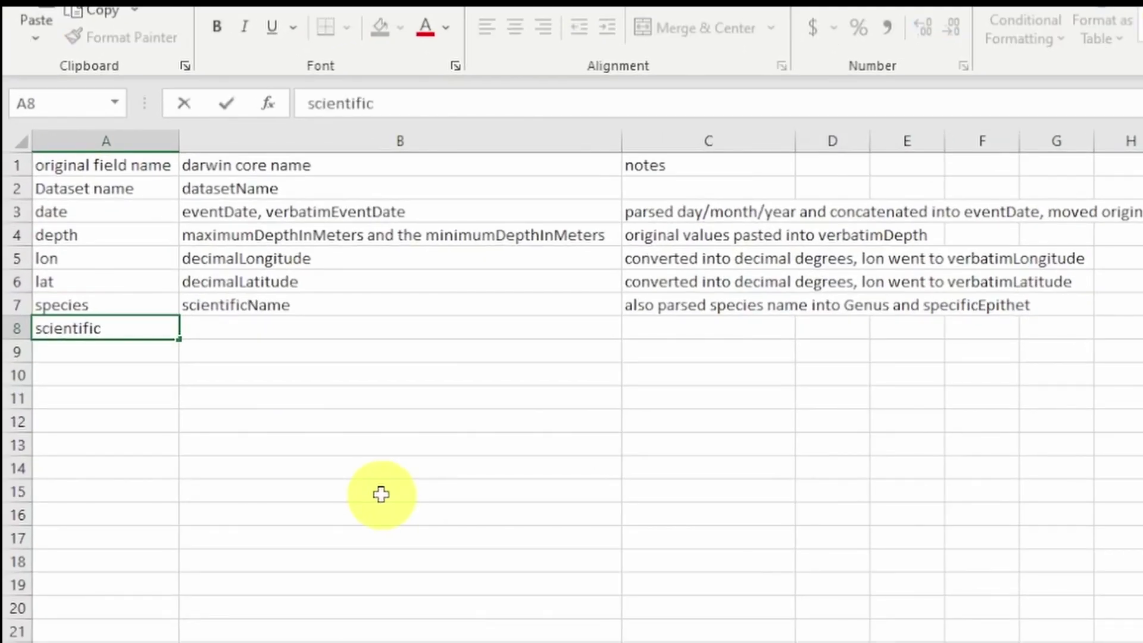
type("NameID")
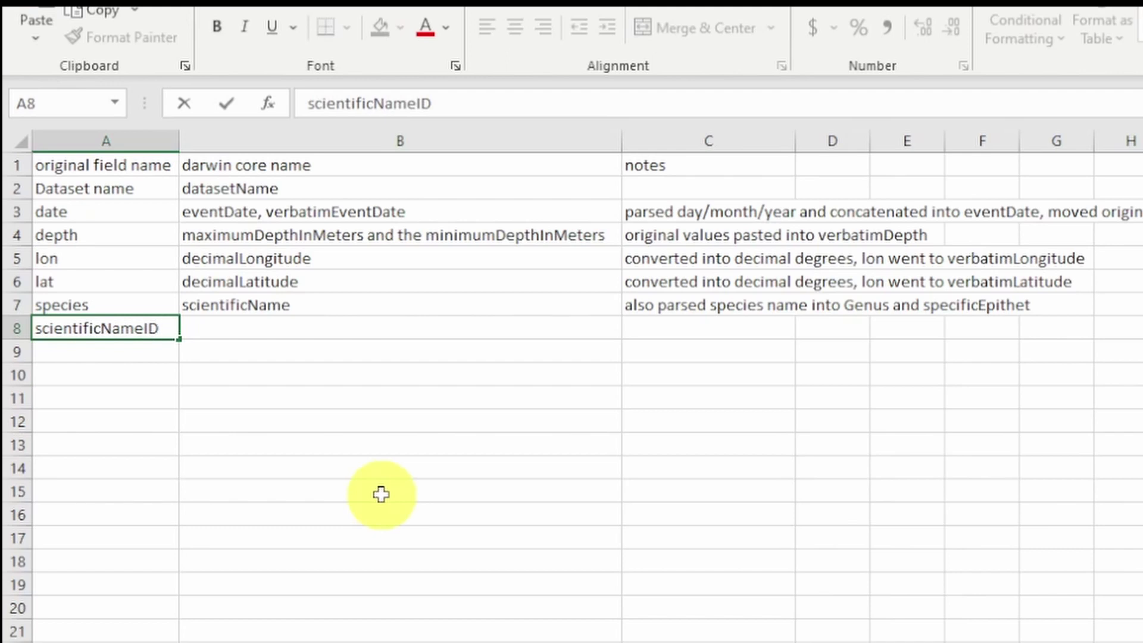
key("ctrl+Return")
key("ctrl+x")
key("Right")
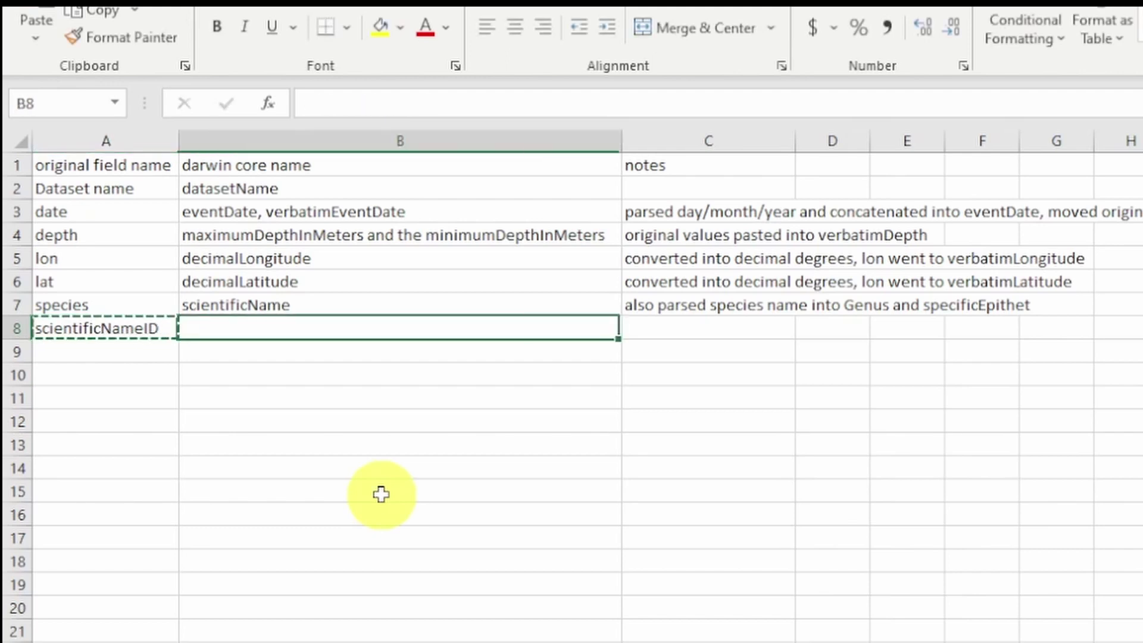
key("ctrl+v")
key("Right")
type("new")
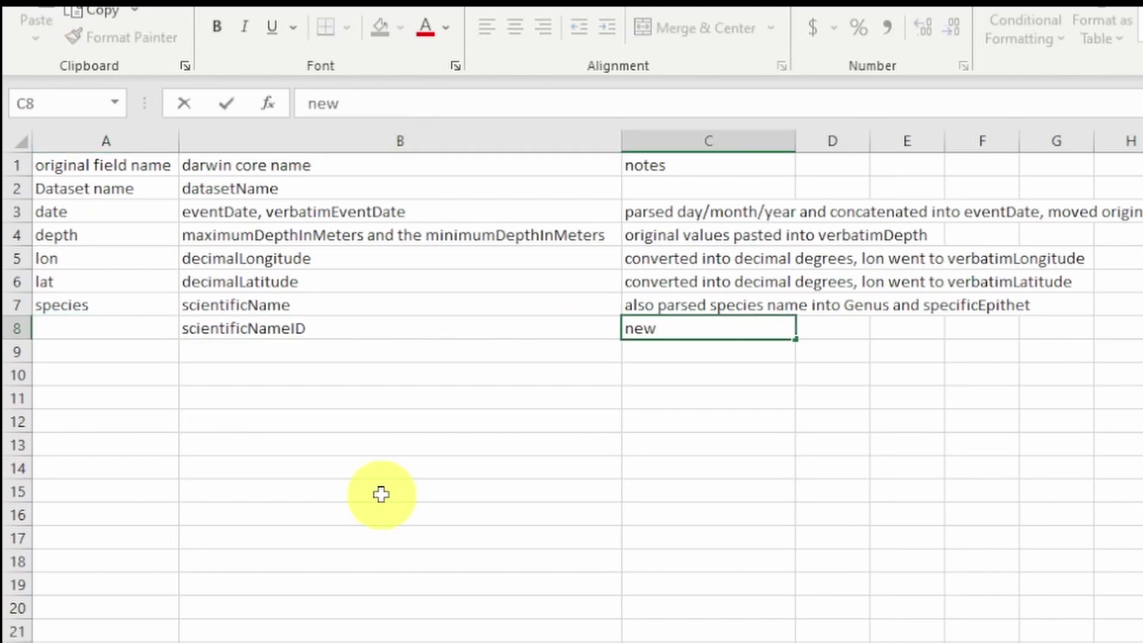
type(" column,")
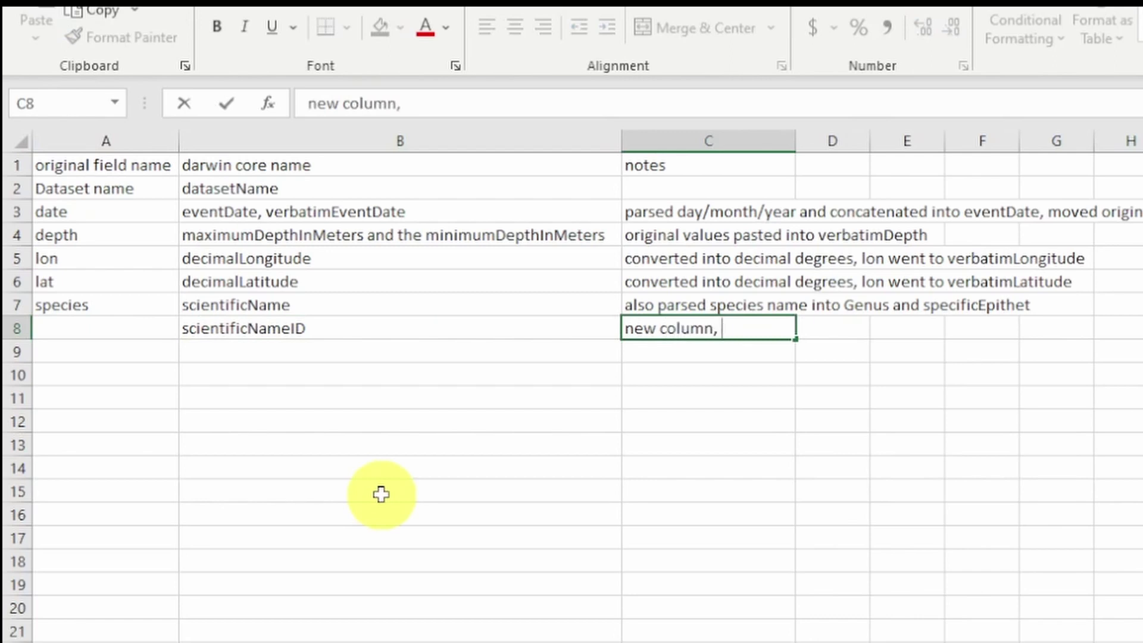